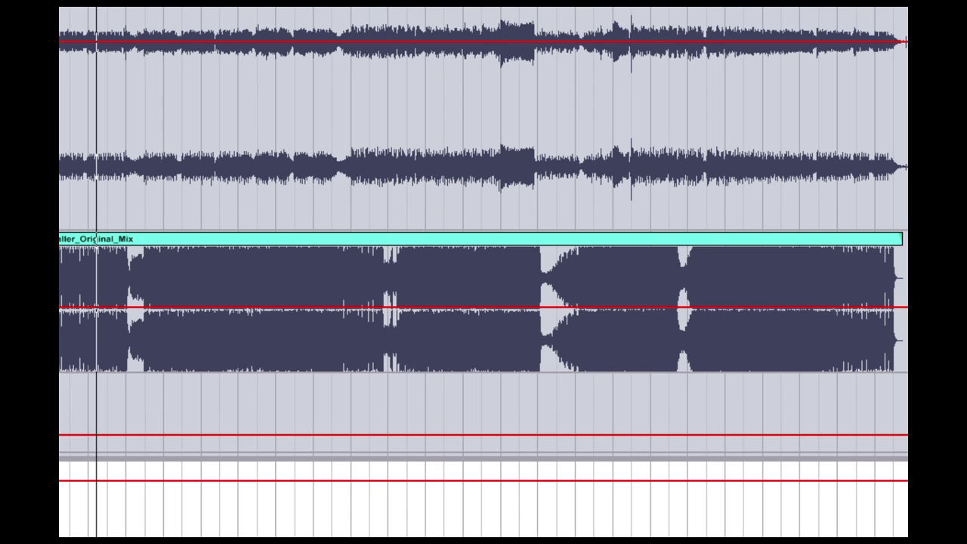
Play the upper reference track from an insert marker set midway through the arrangement.
left_click(388, 9)
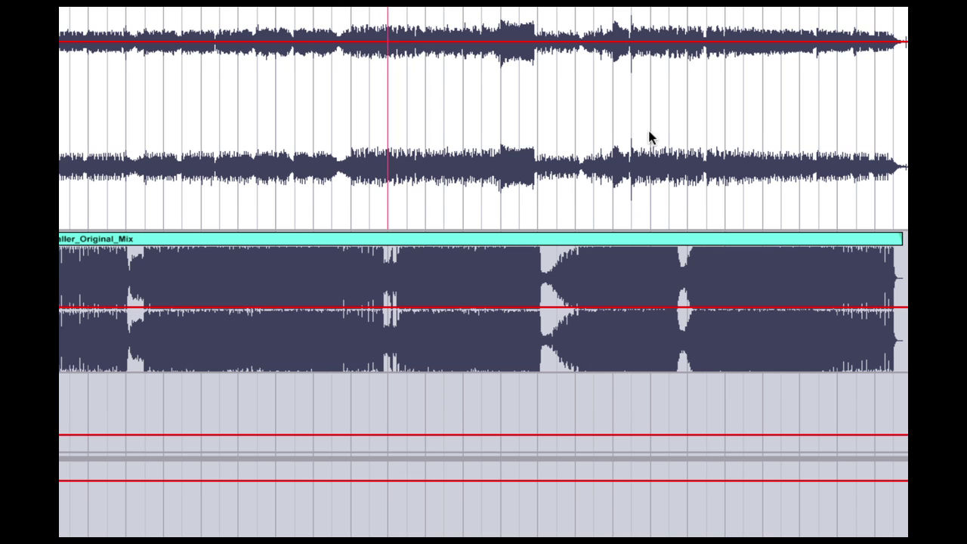
left_click(609, 242)
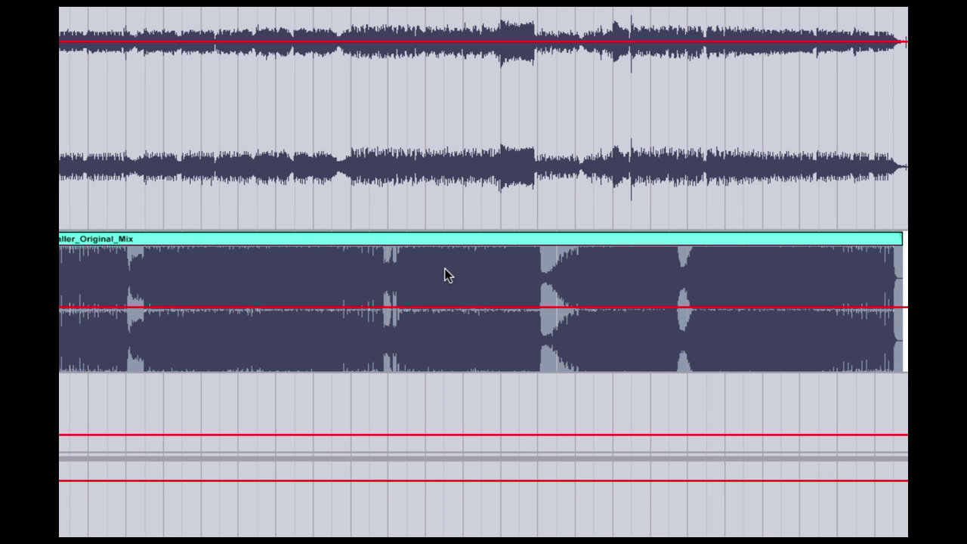
left_click(388, 11)
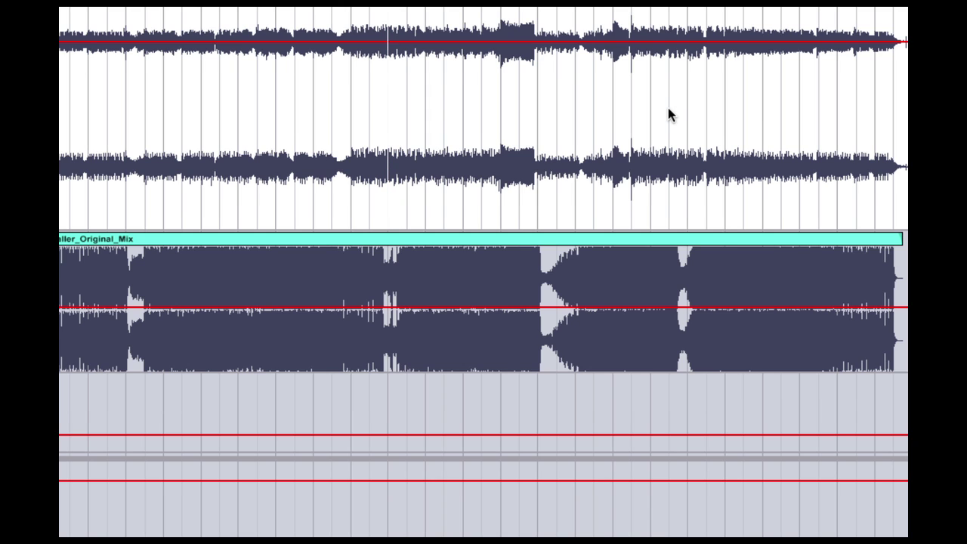
key("space")
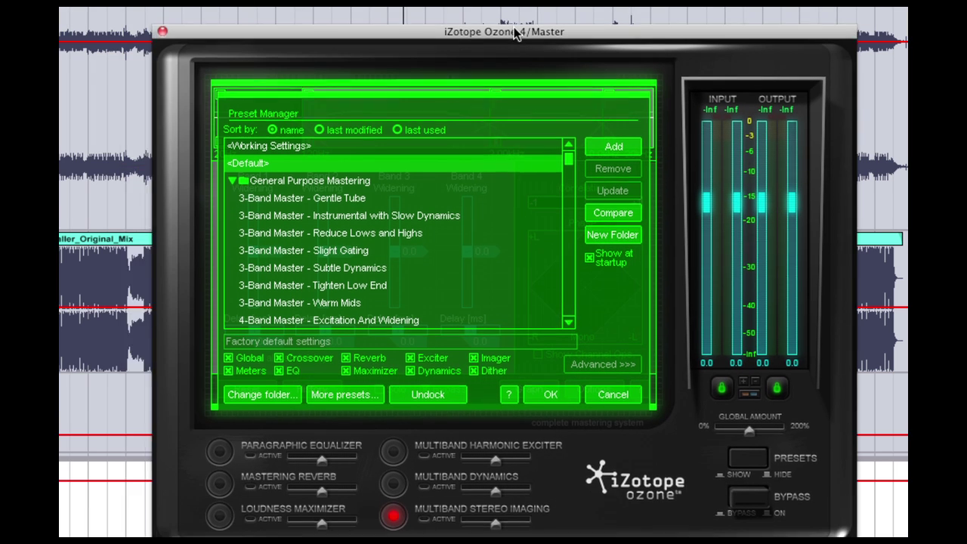
Load the '4-Band Master - Punchy Dynamics' preset from Ozone's Preset Manager.
left_click_drag(513, 33, 488, 14)
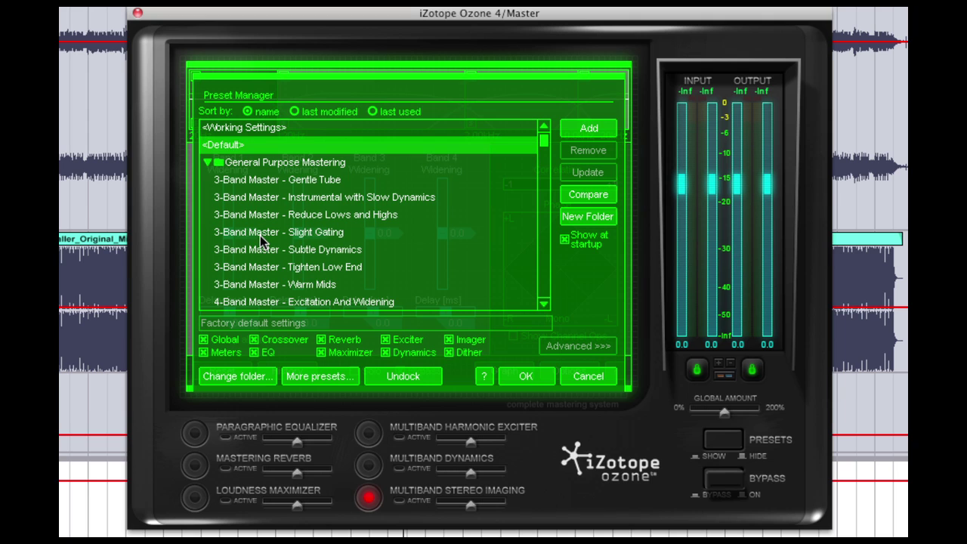
scroll(260, 237, "down", 3)
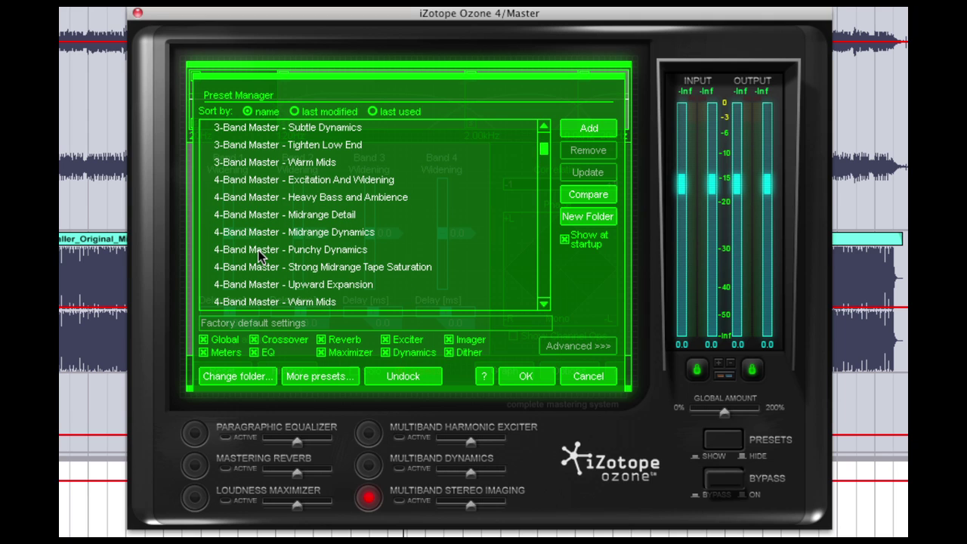
left_click(328, 255)
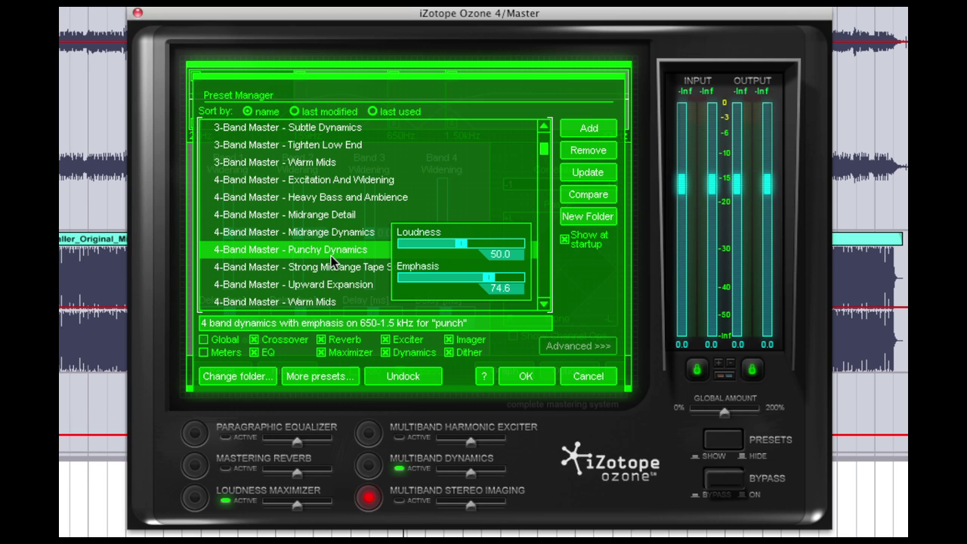
left_click(527, 377)
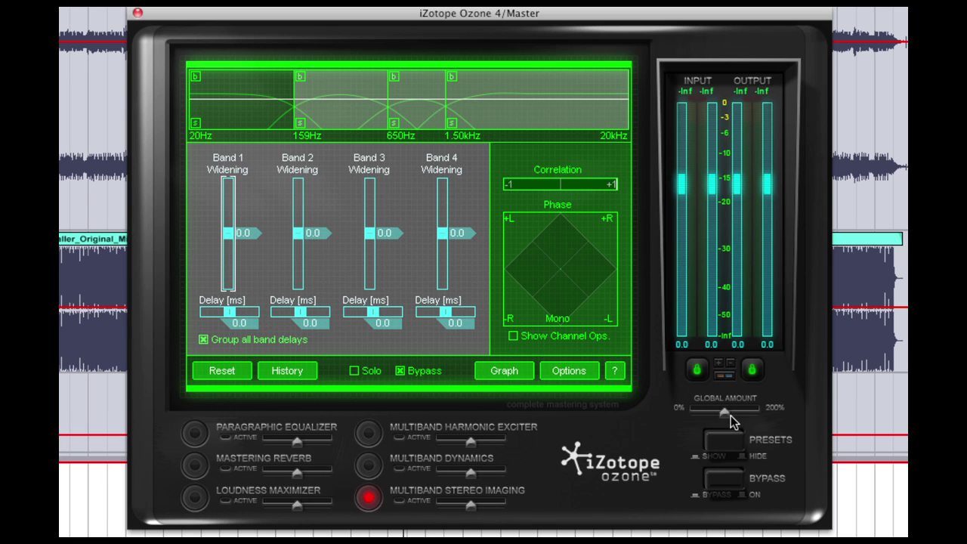
Compare the preset against bypass, then browse the Exciter, Dynamics, Equalizer and Reverb modules.
left_click(723, 477)
left_click(724, 477)
left_click(372, 433)
left_click(372, 464)
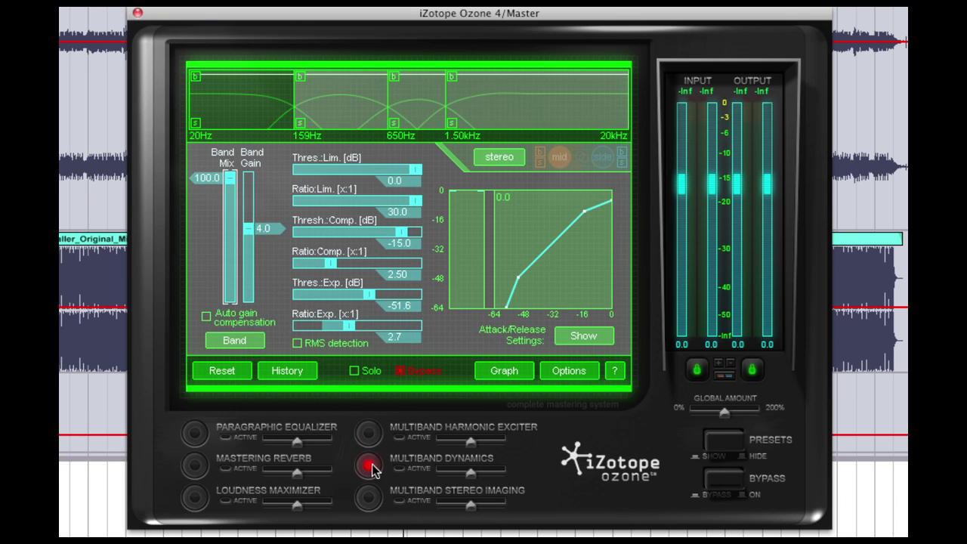
left_click(193, 434)
left_click(195, 466)
Switch off the Loudness Maximizer module and adjust its amount.
left_click(195, 499)
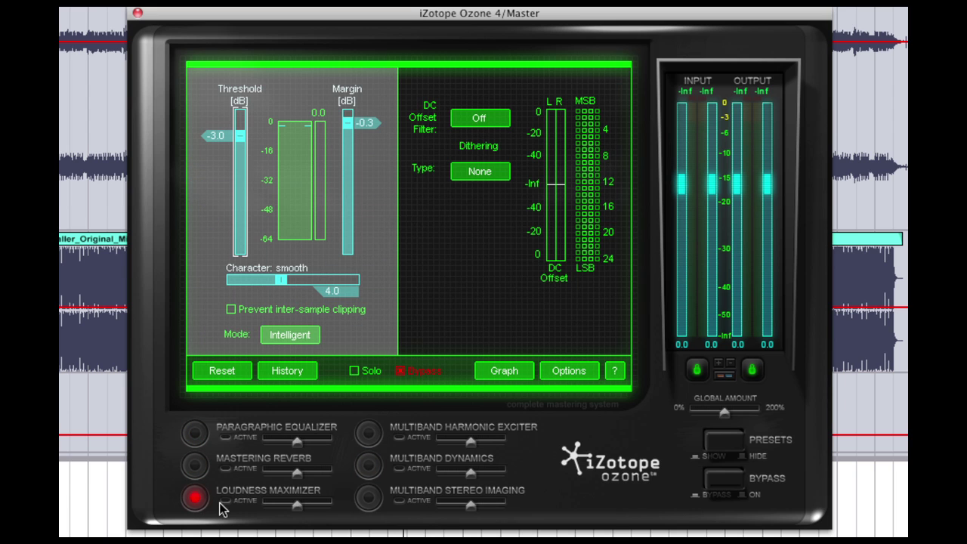
left_click(225, 501)
left_click(225, 501)
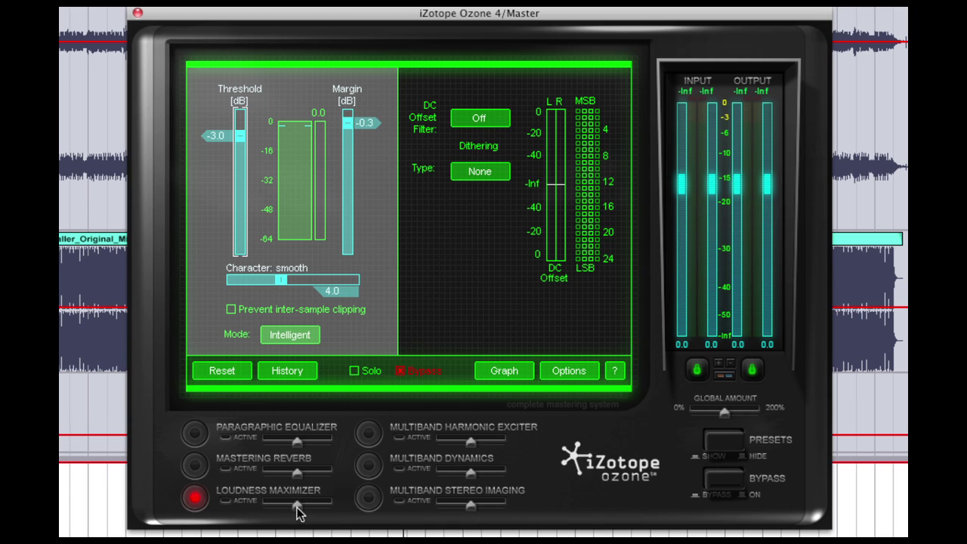
mouse_move(296, 506)
left_mouse_down()
mouse_move(327, 506)
mouse_move(255, 509)
mouse_move(297, 512)
left_mouse_up()
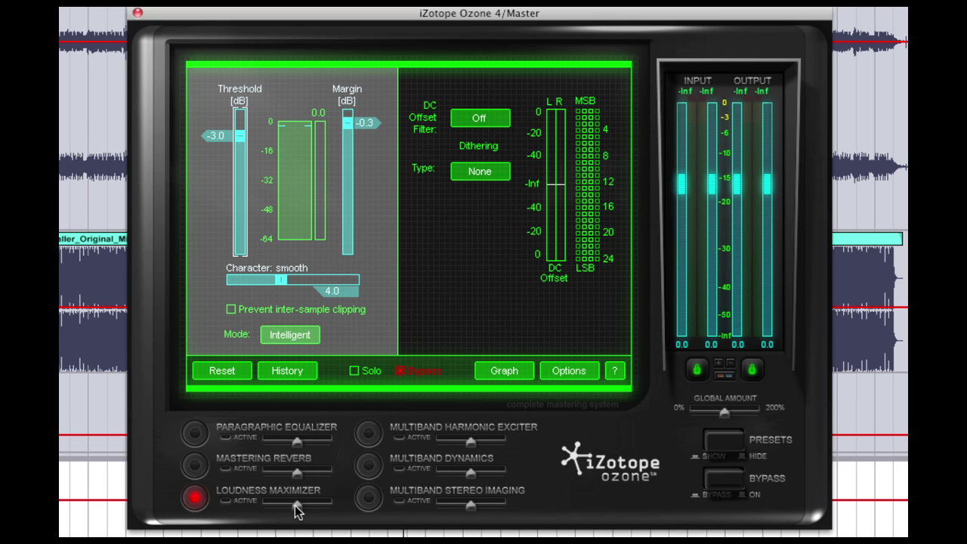
Route the chain through the EQ stage so the Paragraphic Equalizer is the only active module.
left_click(502, 372)
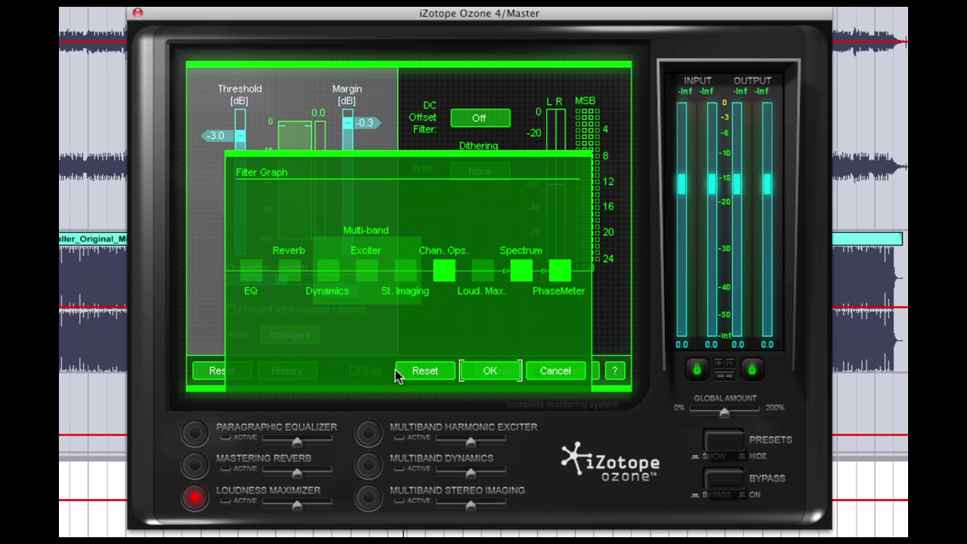
left_click(256, 277)
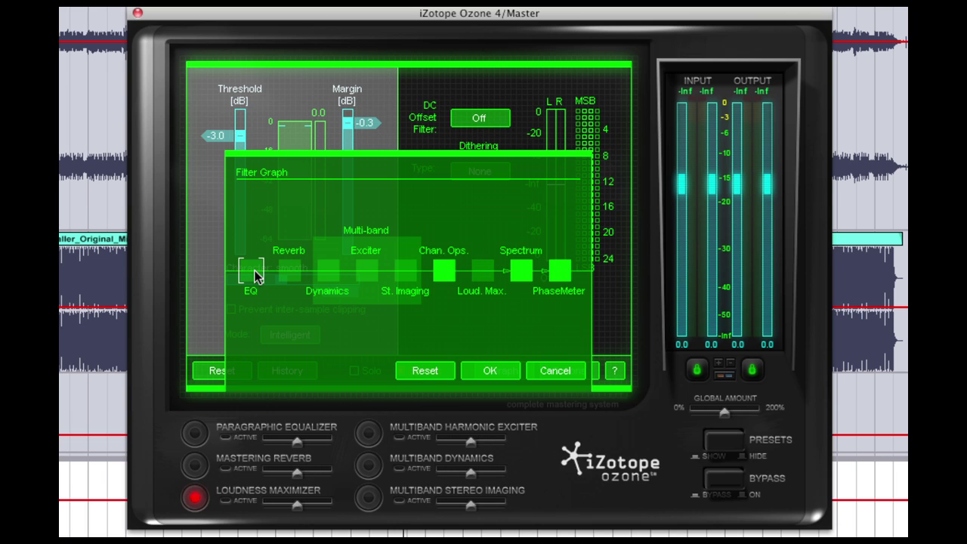
mouse_move(255, 276)
left_mouse_down()
mouse_move(324, 250)
mouse_move(303, 280)
mouse_move(251, 253)
mouse_move(243, 267)
left_mouse_up()
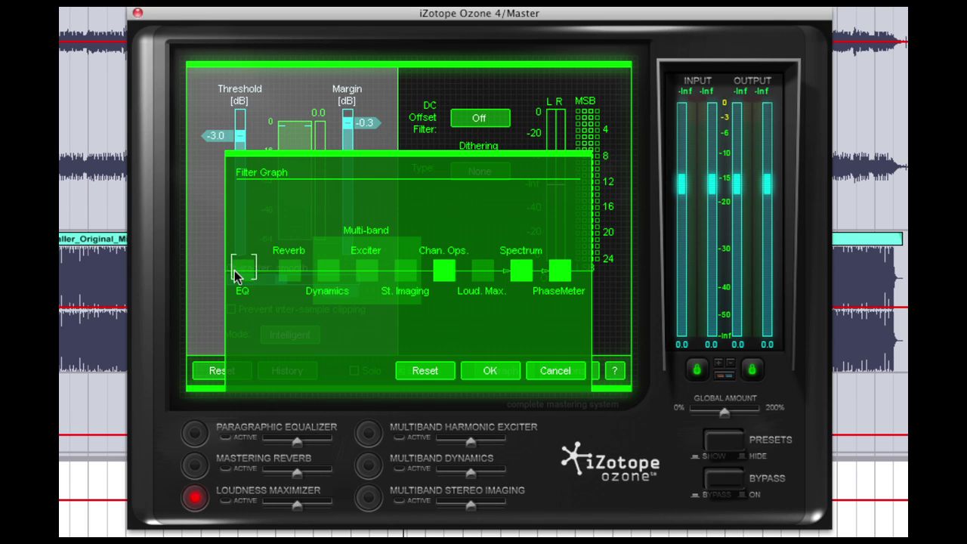
left_click(196, 437)
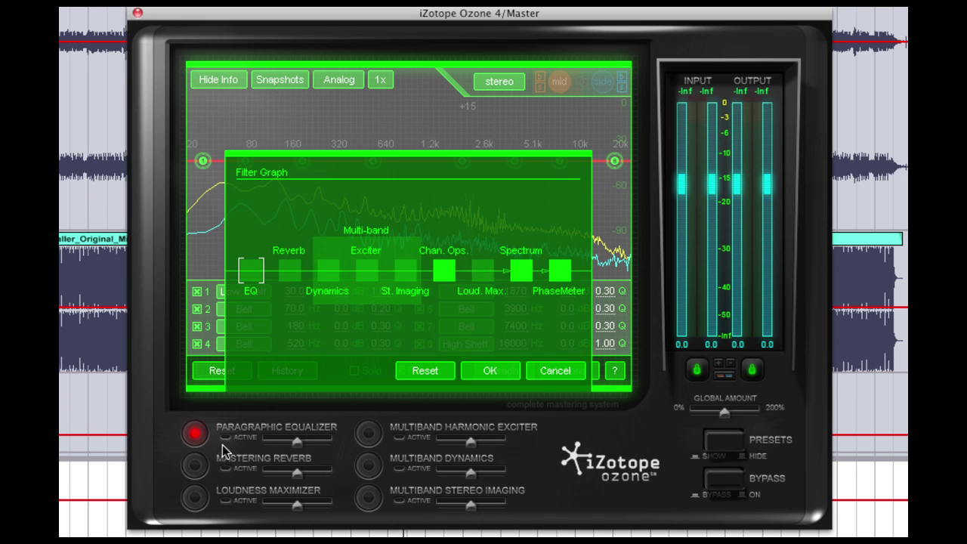
left_click(225, 437)
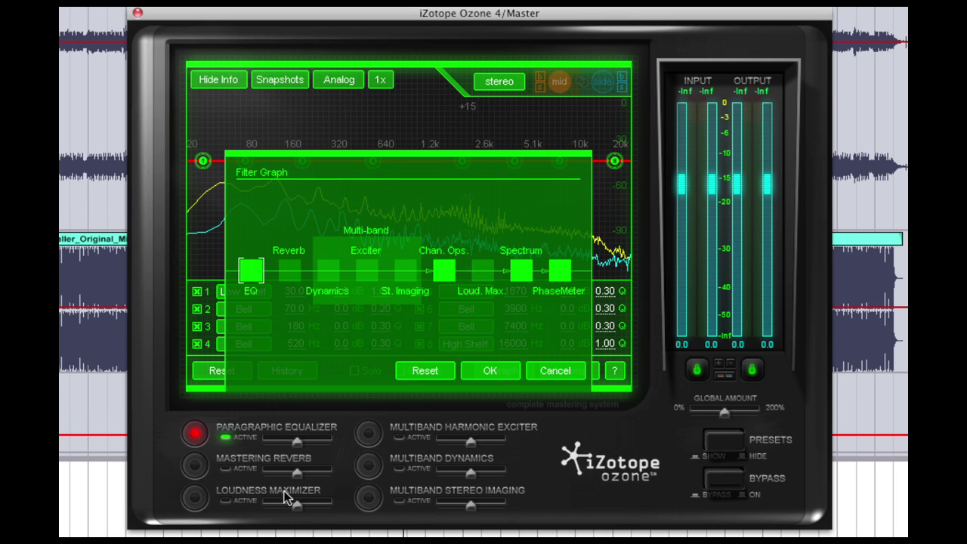
left_click(490, 370)
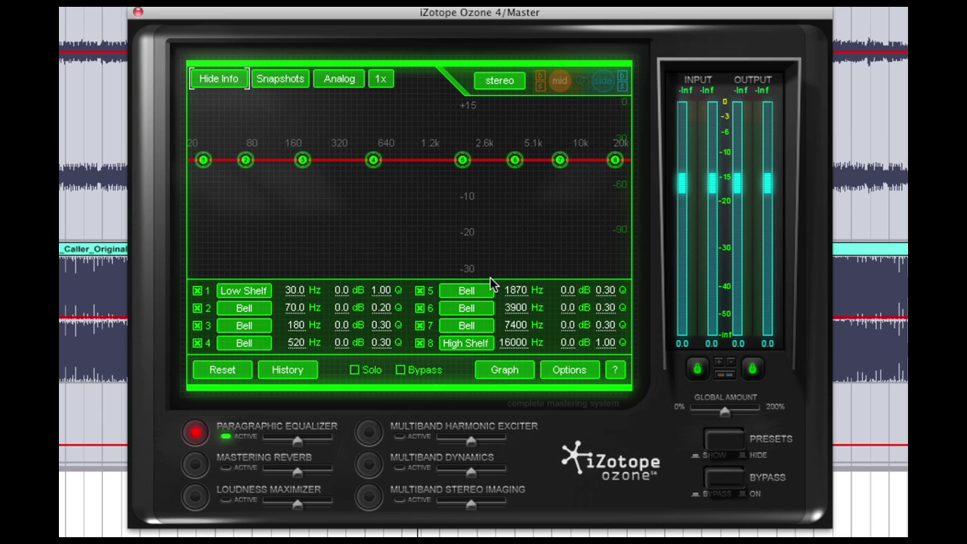
Switch the Paragraphic Equalizer from Analog to Matching mode.
left_click(340, 80)
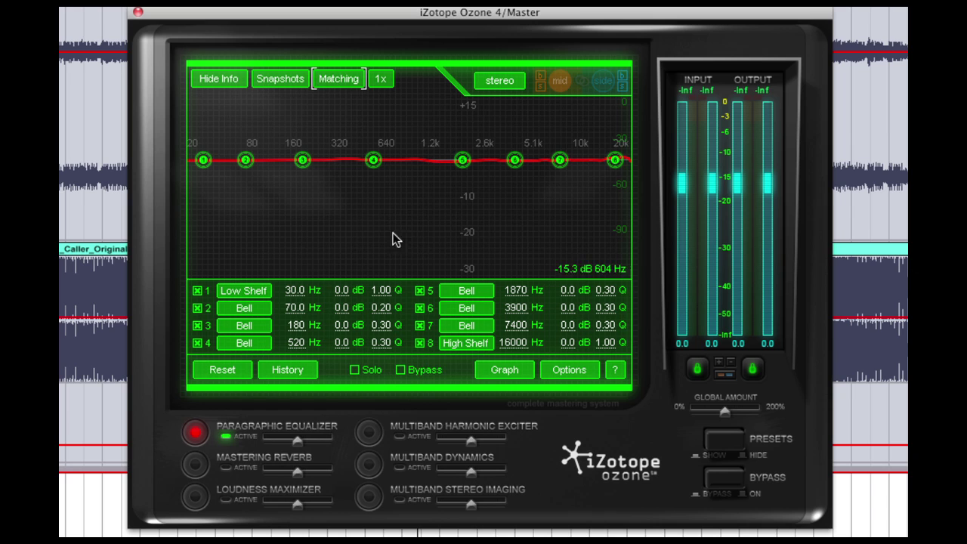
Change the spectrum analyser's Average time from real time to 10 secs.
left_click(578, 369)
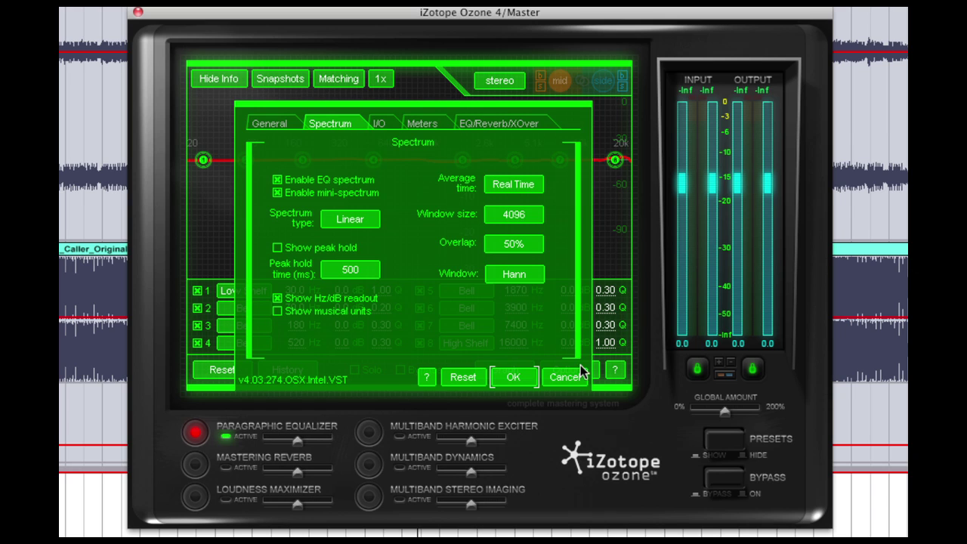
left_click(520, 186)
left_click(521, 186)
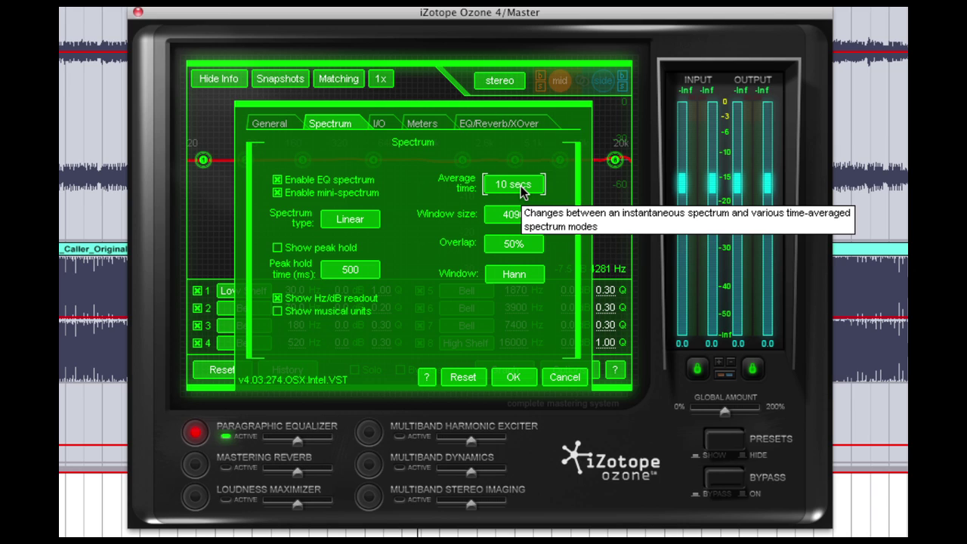
left_click(514, 376)
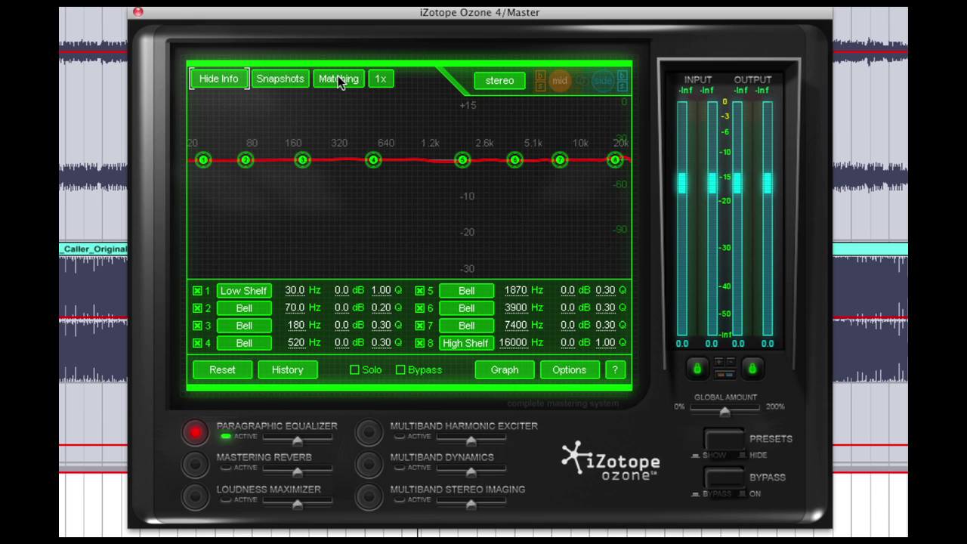
With the snapshot matching panel open, play the song from partway through the top track.
left_click(338, 78)
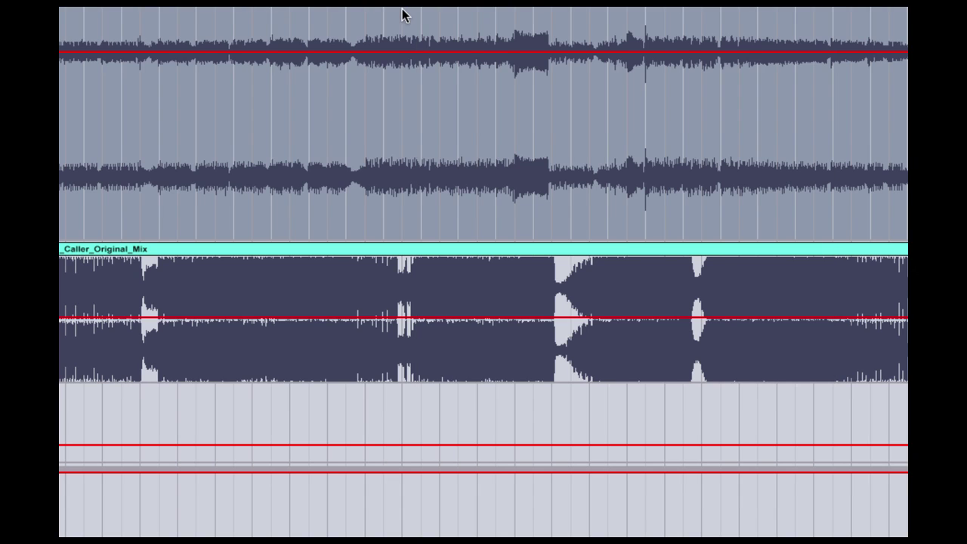
left_click(402, 15)
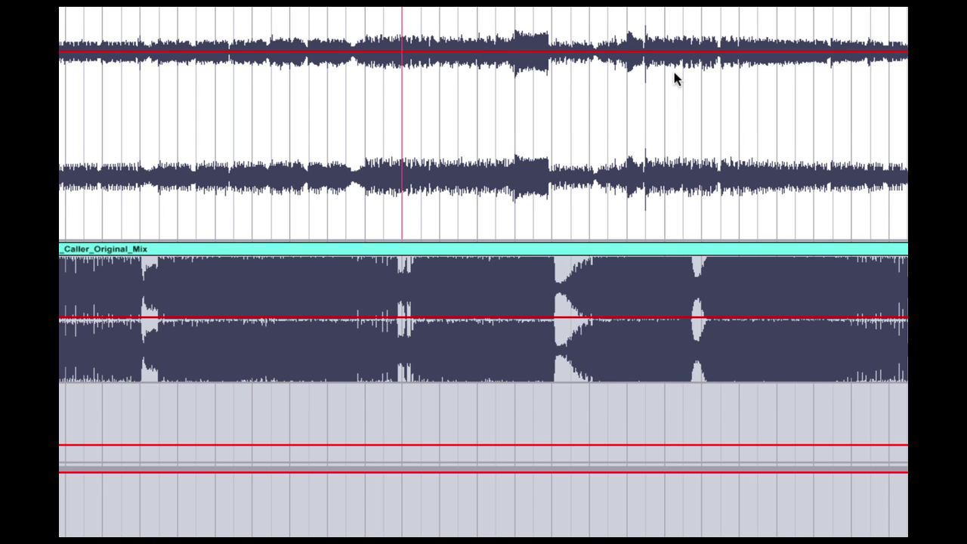
key("space")
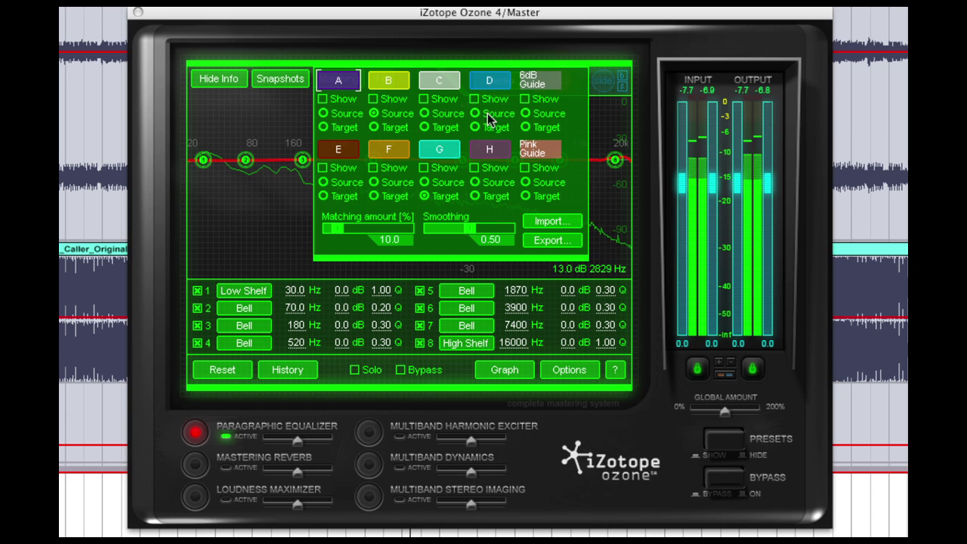
Store the playing audio in snapshot B, display it on the graph, and set B as Source.
left_click(280, 79)
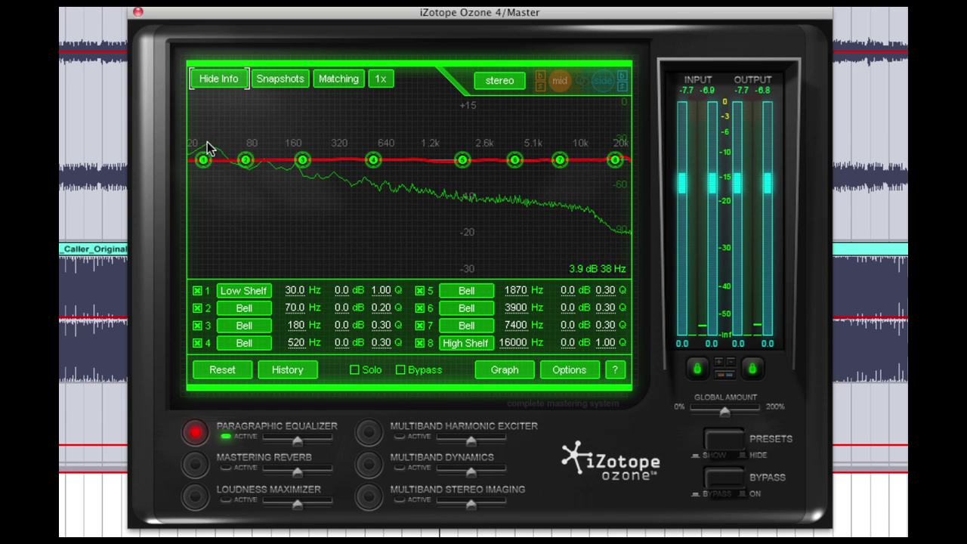
left_click(284, 77)
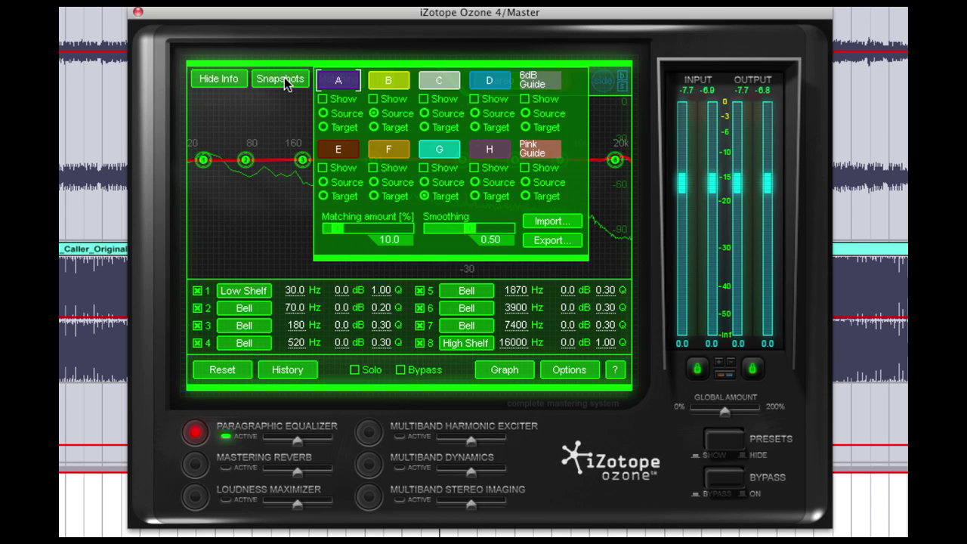
left_click(394, 81)
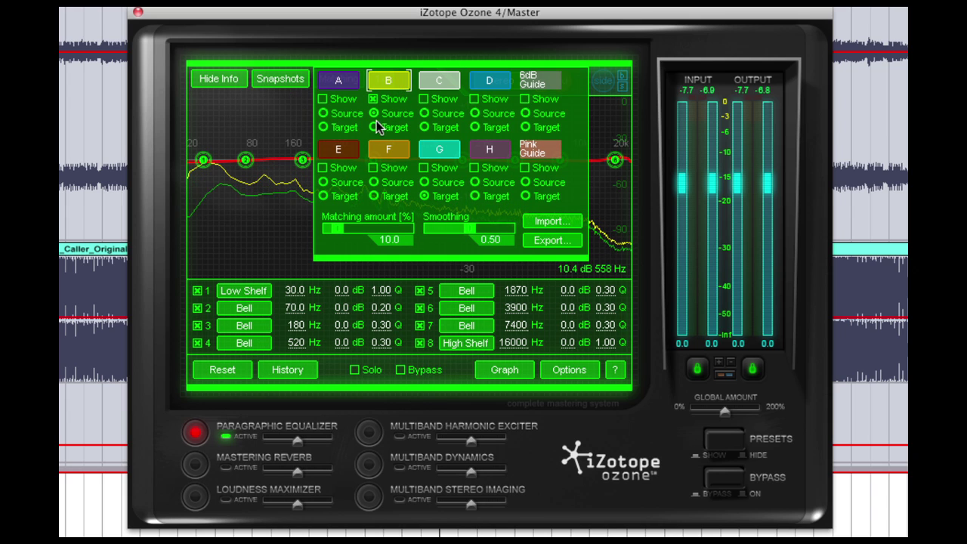
left_click(374, 113)
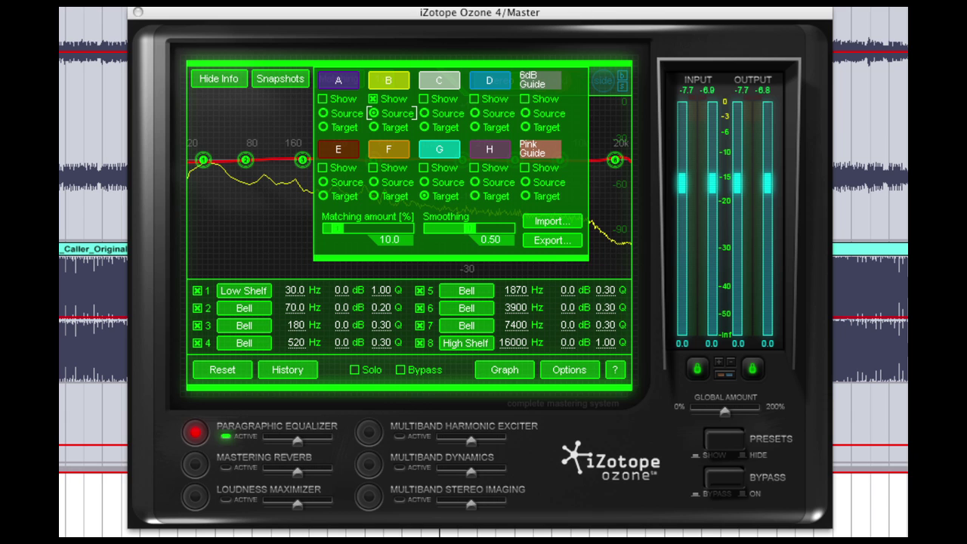
Resume playback and close Snapshots to see snapshot B's yellow curve beside the live spectrum.
key("super+w")
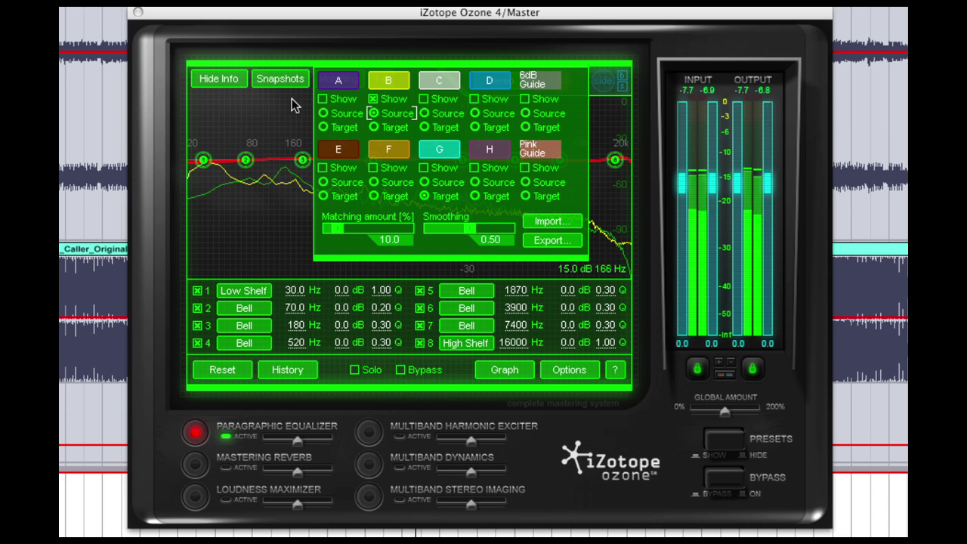
left_click(299, 182)
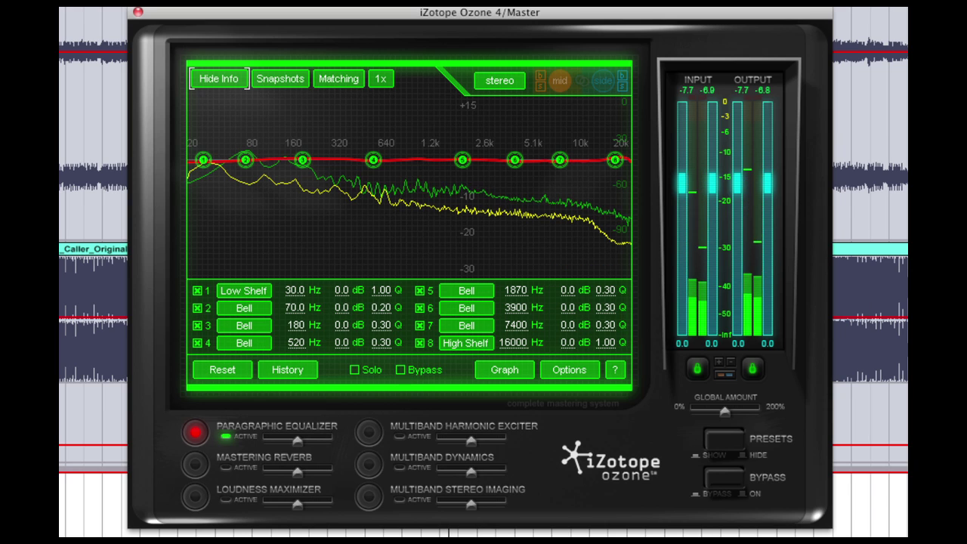
Store snapshot G from the playing track, show it as a cyan curve, and set it as Target.
left_click(282, 79)
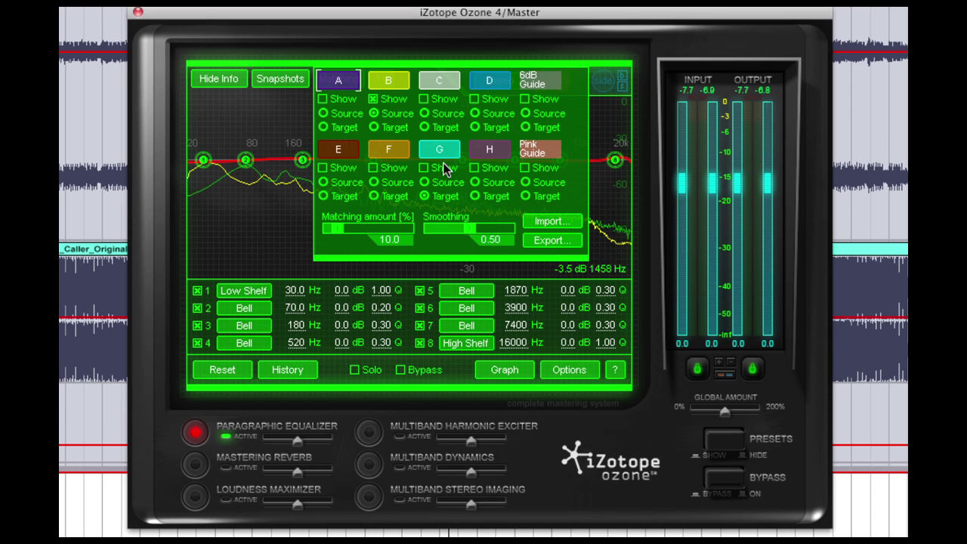
left_click(441, 149)
left_click(425, 196)
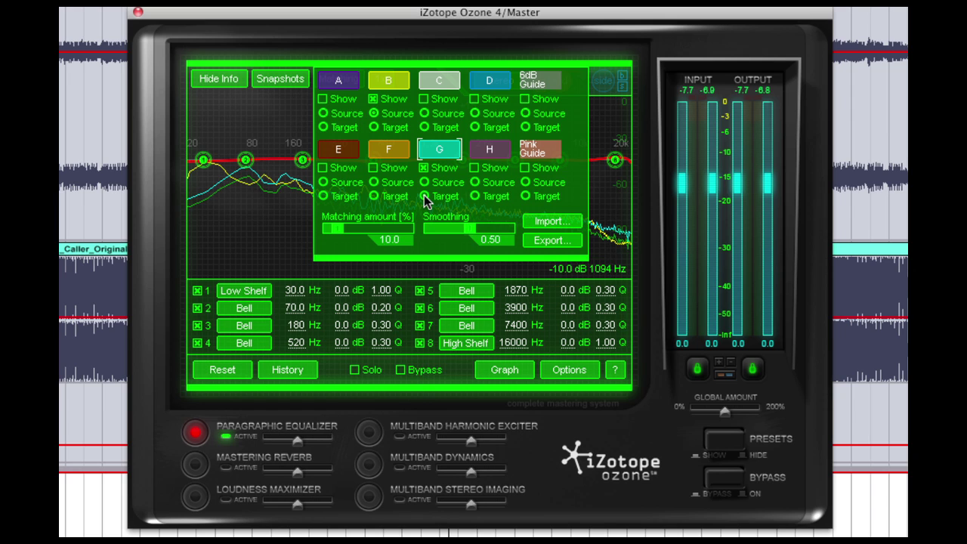
left_click(279, 78)
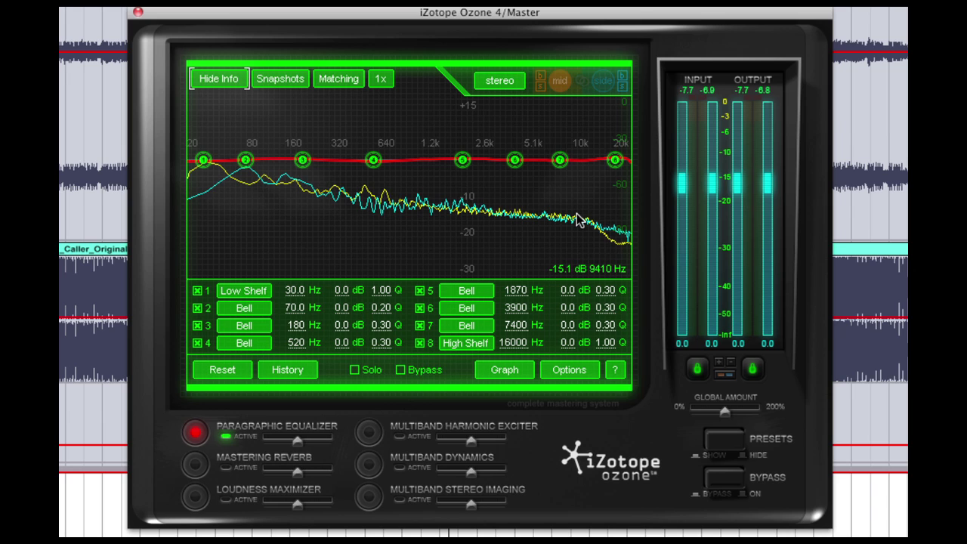
Raise the Matching amount in the Snapshots panel from 10.0% to 100.0%.
left_click(289, 78)
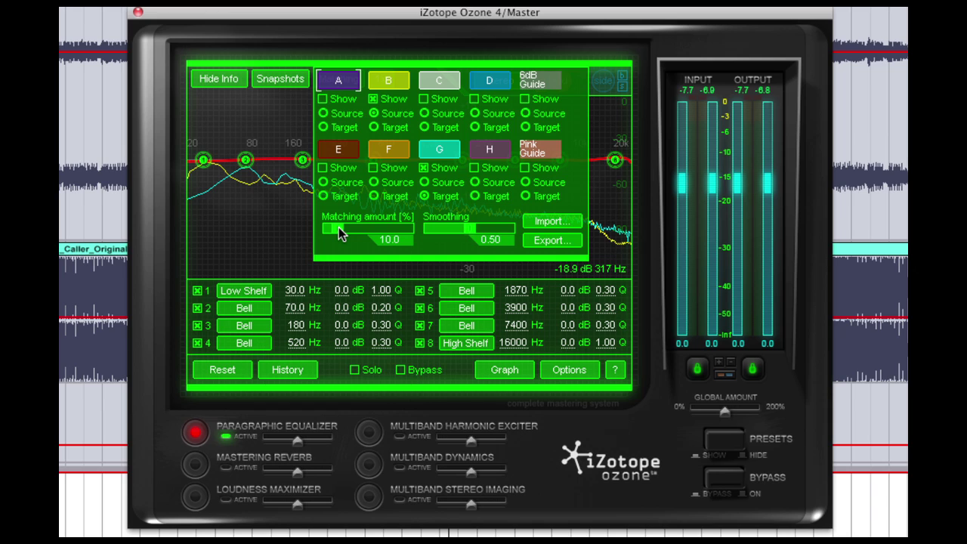
left_click(338, 227)
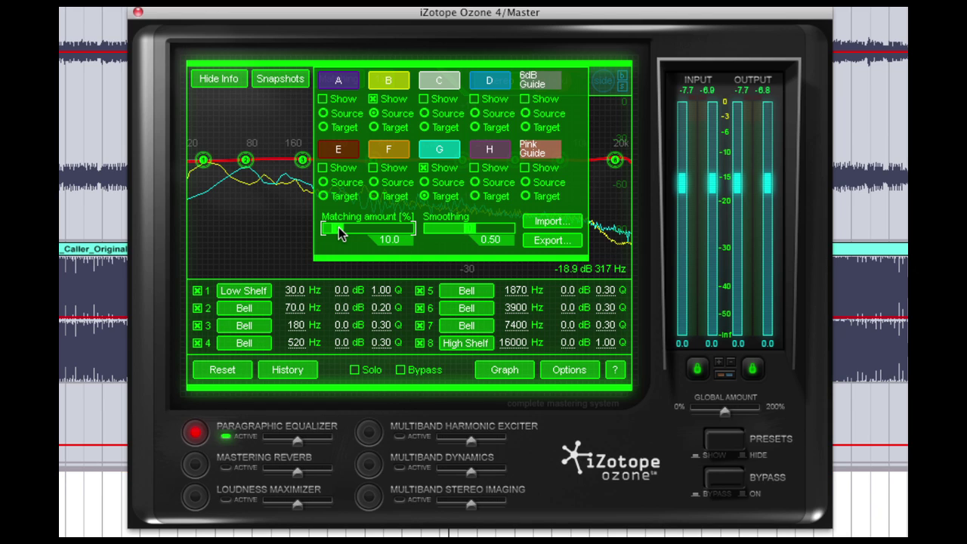
left_click_drag(338, 227, 418, 227)
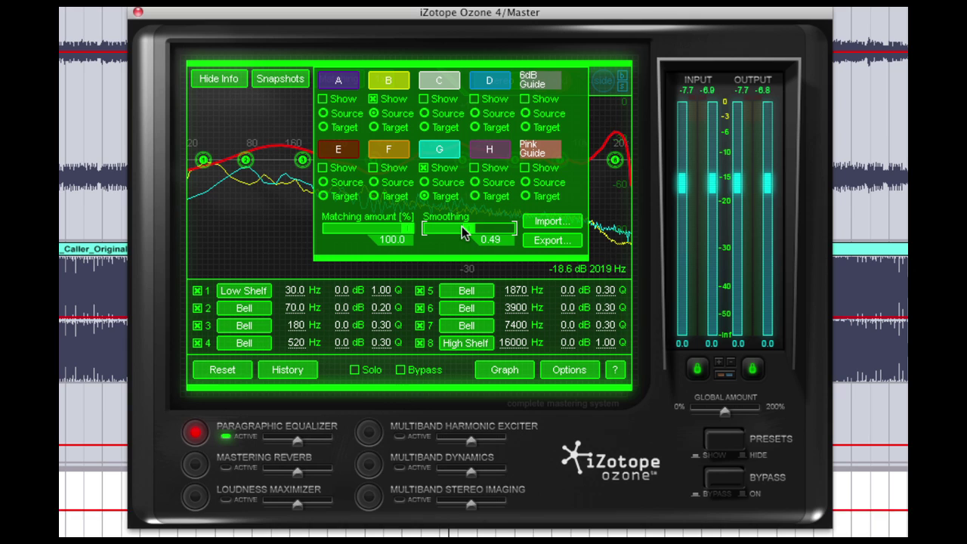
Compare the curve at 0.00 smoothing, then set matching amount 56.5% and smoothing 0.56.
left_click_drag(461, 226, 415, 226)
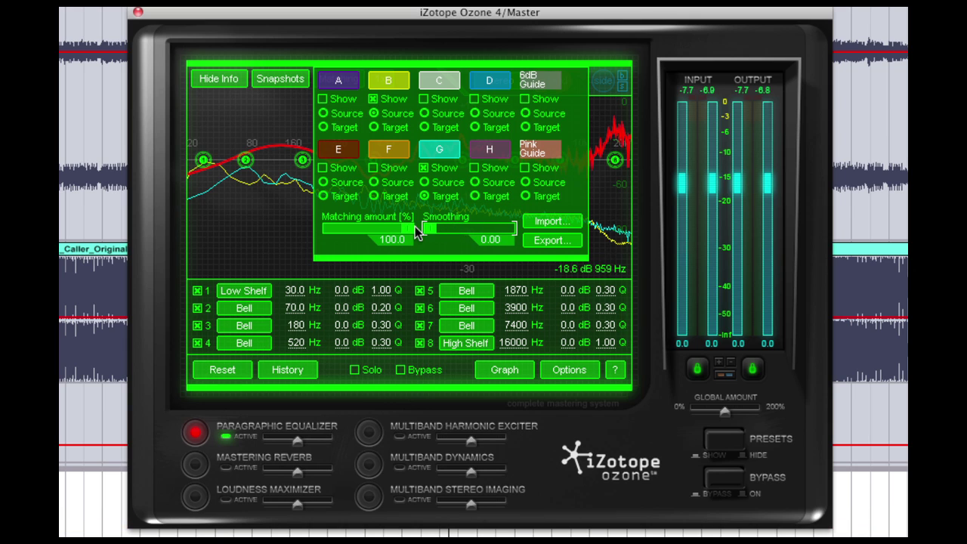
left_click(280, 78)
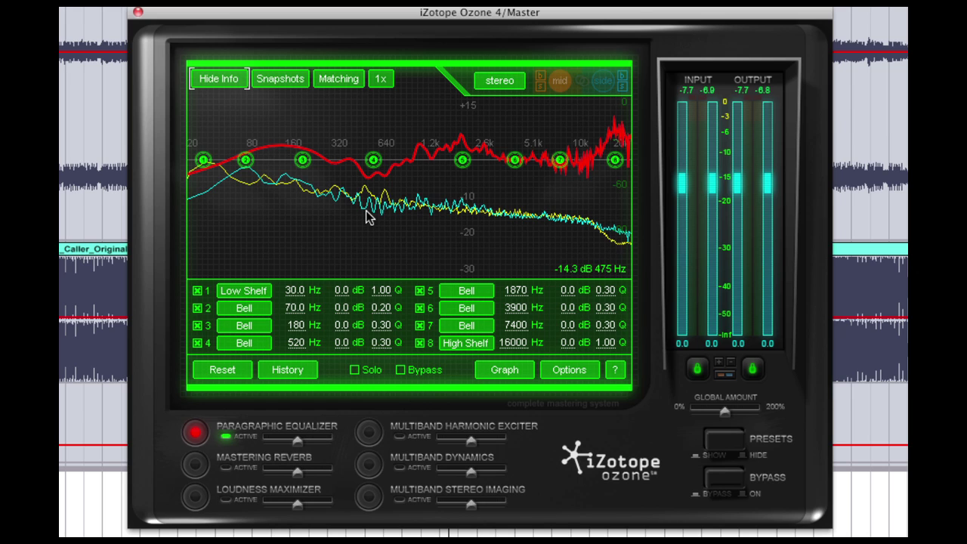
left_click(281, 81)
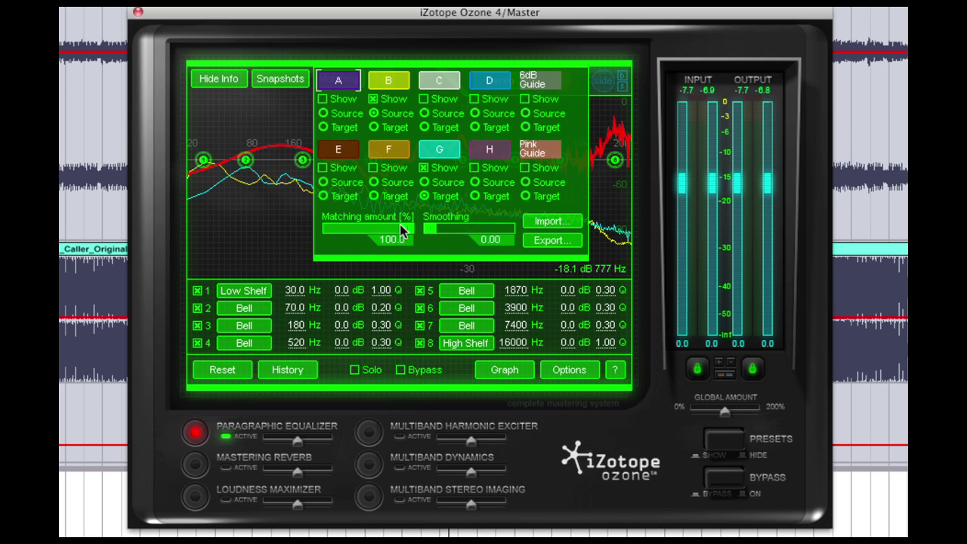
left_click_drag(400, 225, 368, 227)
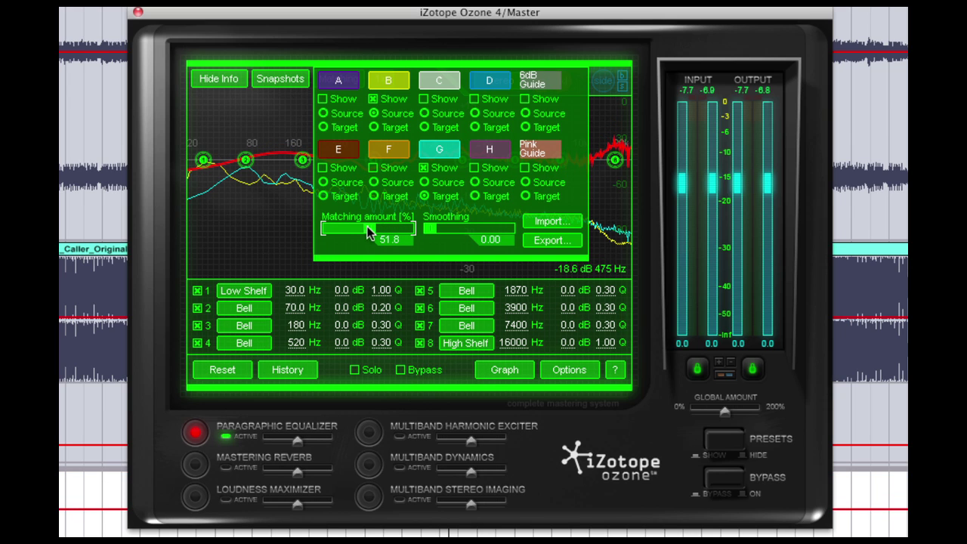
left_click_drag(440, 228, 476, 227)
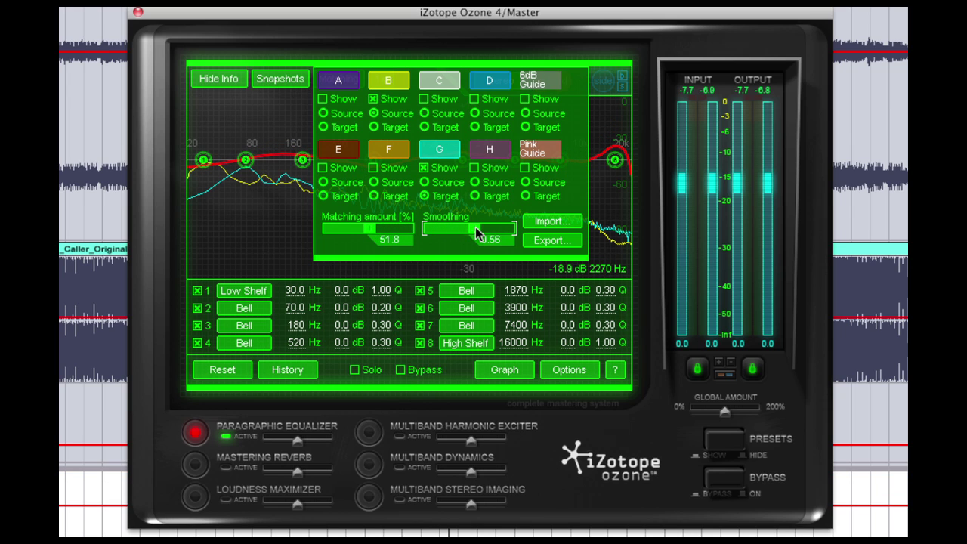
left_click_drag(371, 229, 378, 232)
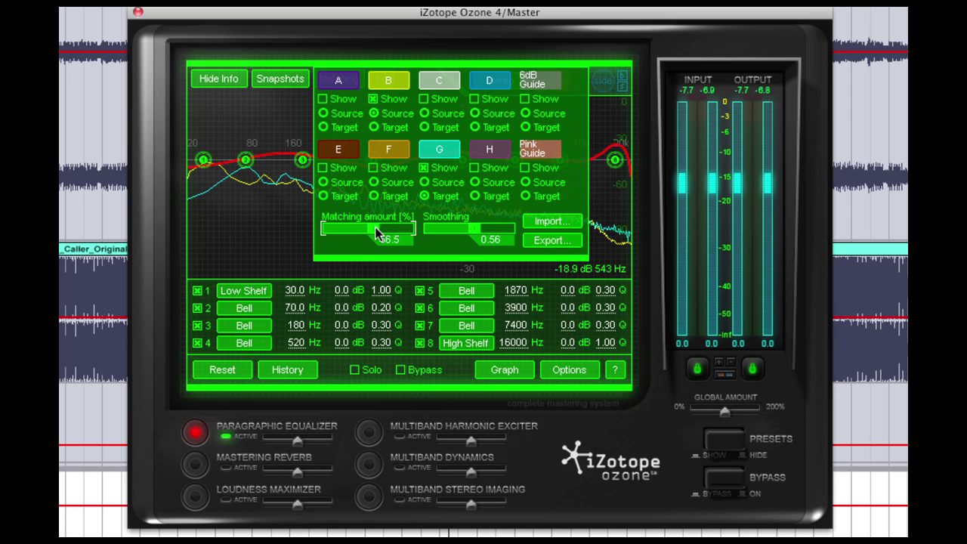
left_click(292, 80)
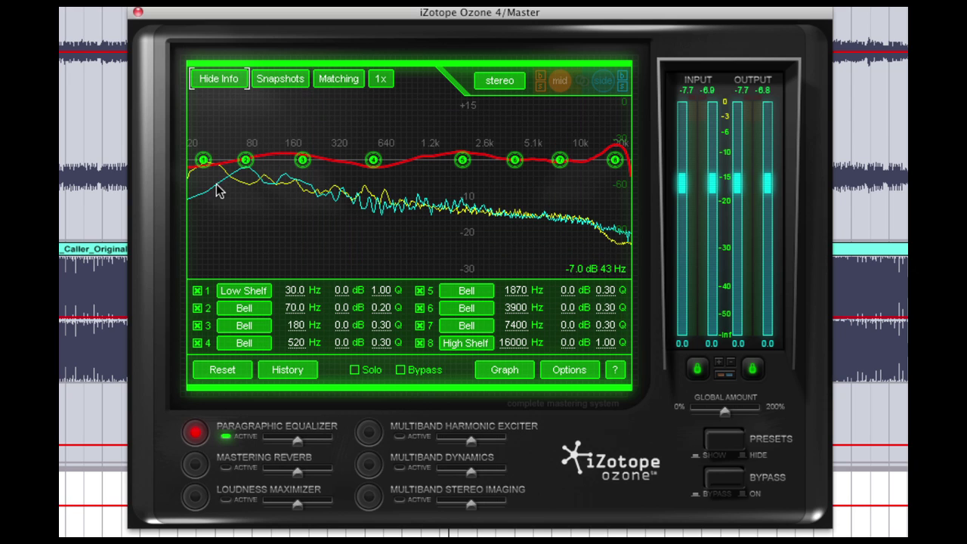